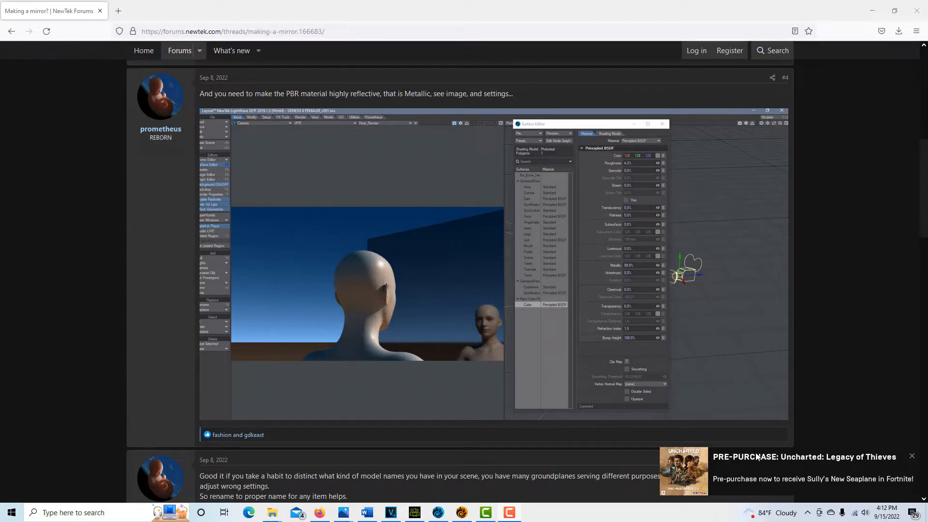
# Read through the forum thread's posts on mirror construction and reflective material settings
pyautogui.scroll(-8, 697, 439)
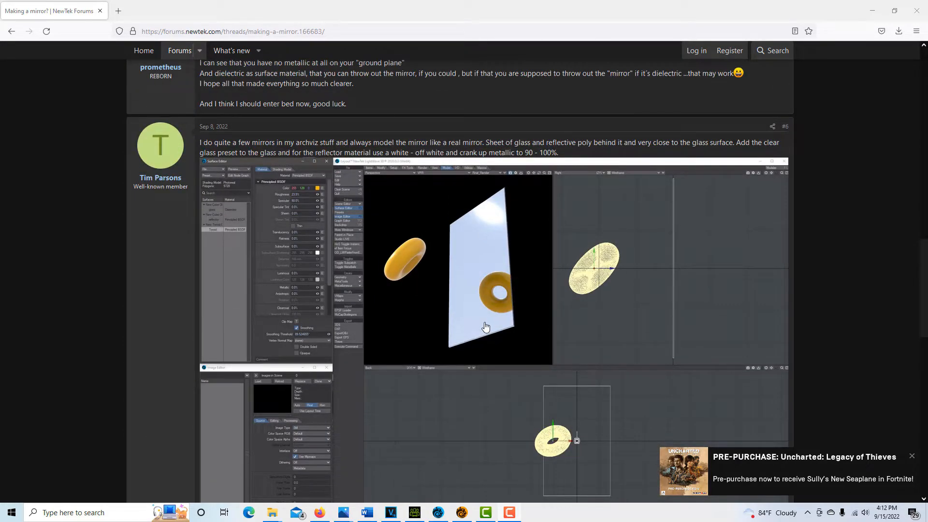
pyautogui.scroll(2, 489, 329)
pyautogui.scroll(-2, 489, 328)
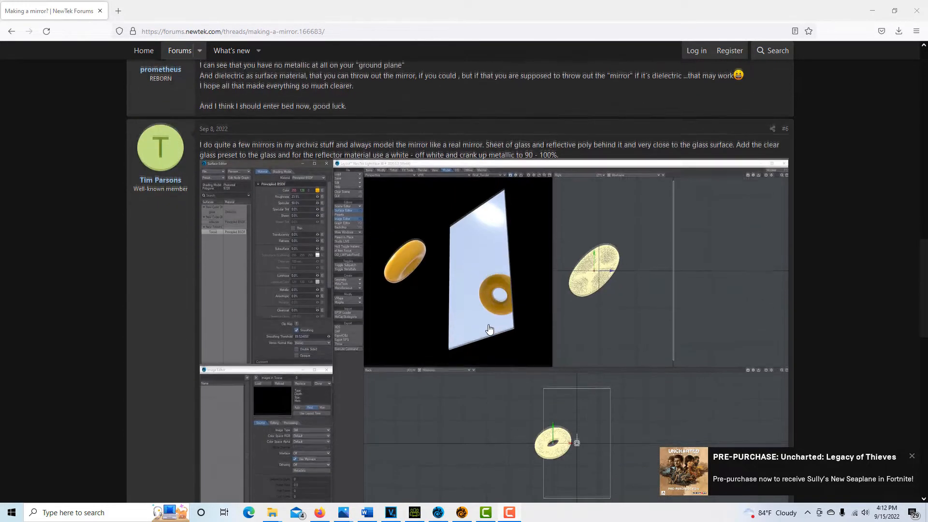
pyautogui.scroll(4, 489, 330)
pyautogui.scroll(5, 489, 330)
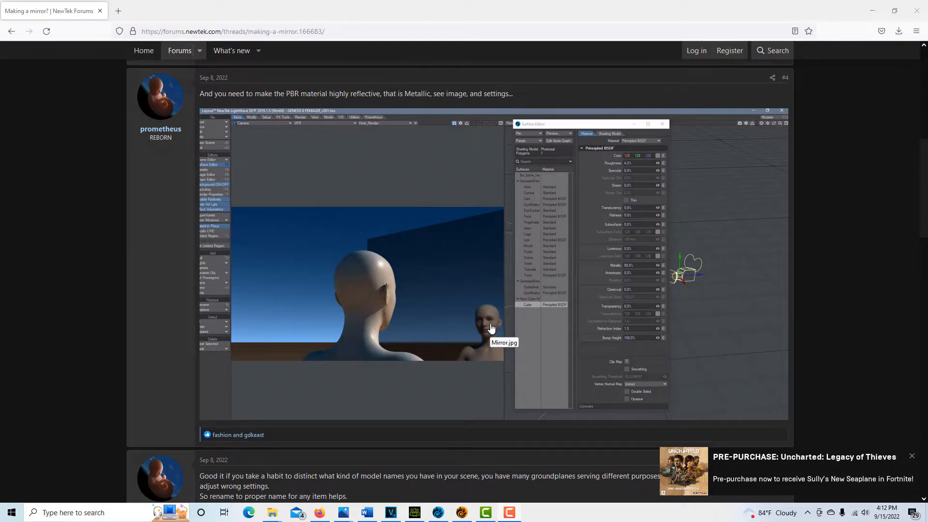
pyautogui.scroll(-8, 492, 328)
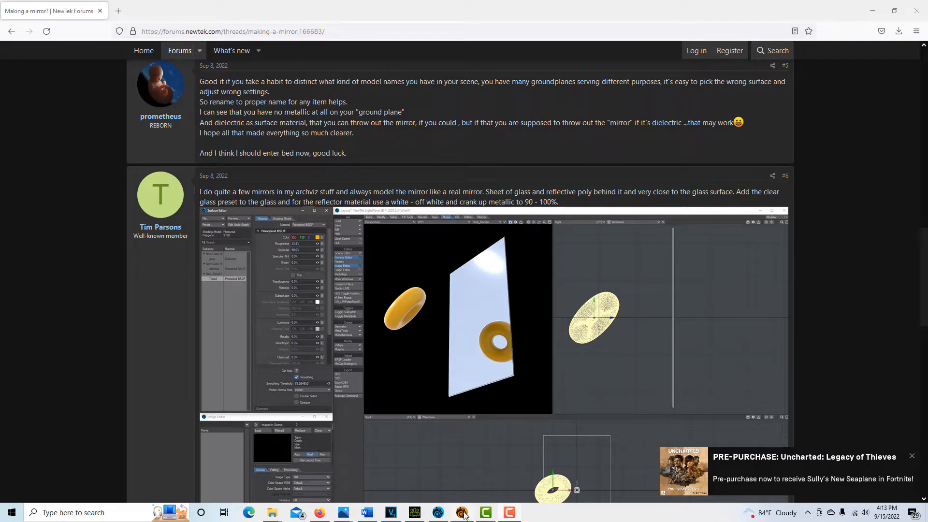
# Switch to LightWave Layout and make mirror1:Layer2 the current item, with the disc facing the perspective view
pyautogui.moveTo(465, 515)
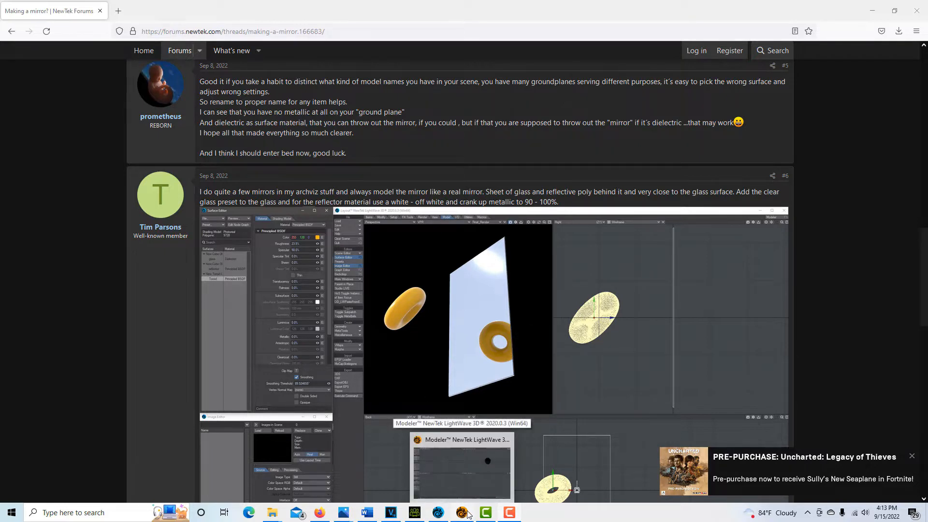
pyautogui.click(441, 516)
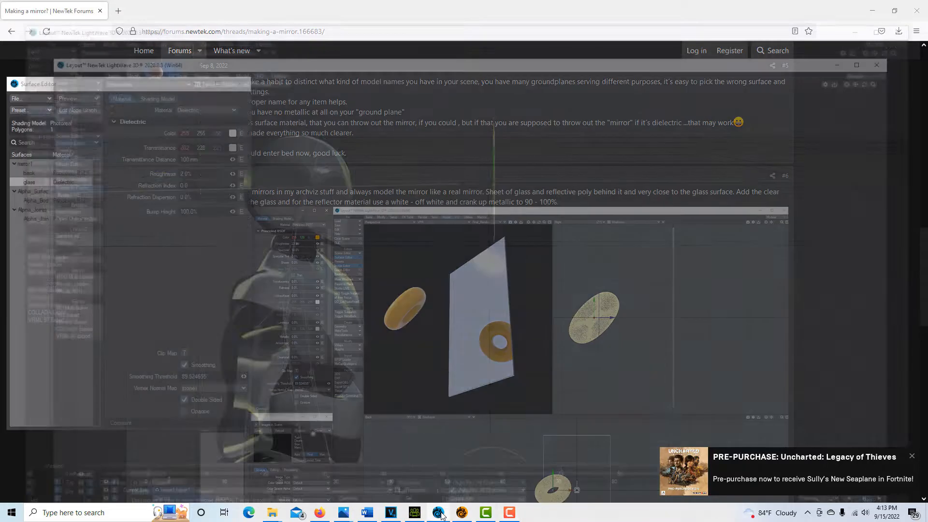
pyautogui.moveTo(137, 86); pyautogui.dragTo(153, 158)
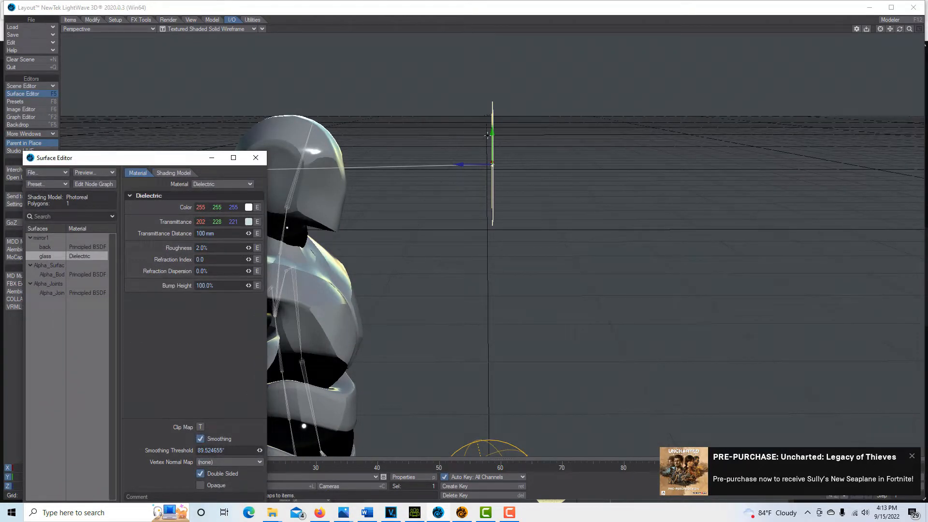
pyautogui.moveTo(899, 28)
pyautogui.mouseDown()
pyautogui.moveTo(880, 30)
pyautogui.moveTo(895, 35)
pyautogui.mouseUp()
pyautogui.moveTo(177, 161); pyautogui.dragTo(292, 58)
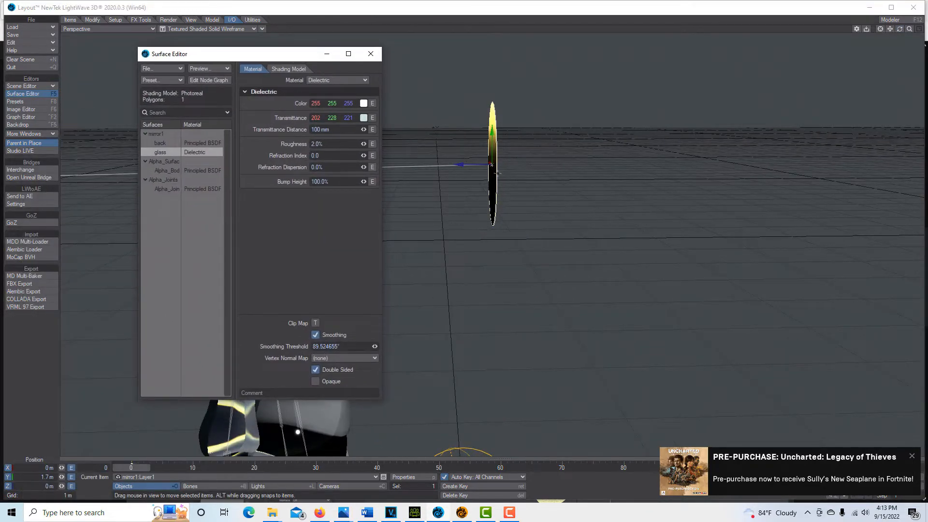
pyautogui.click(360, 479)
pyautogui.click(360, 483)
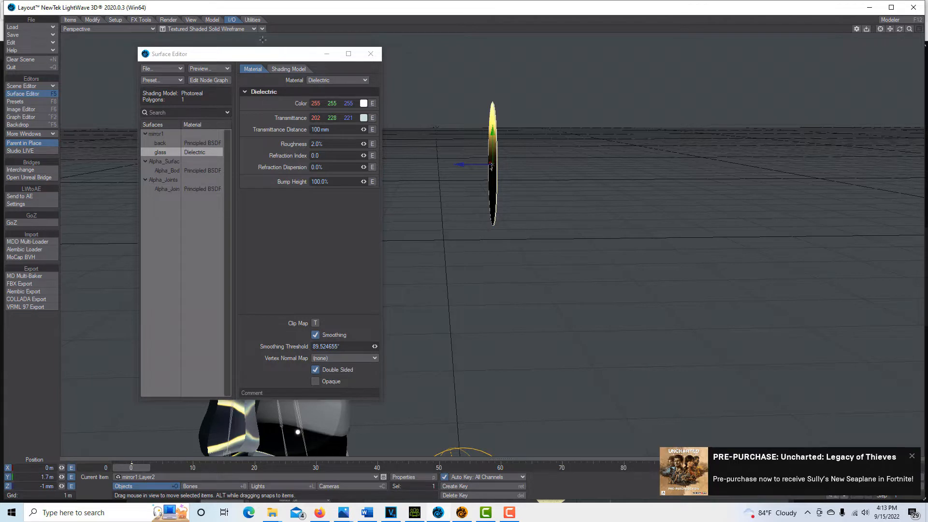
pyautogui.moveTo(899, 29); pyautogui.dragTo(826, 29)
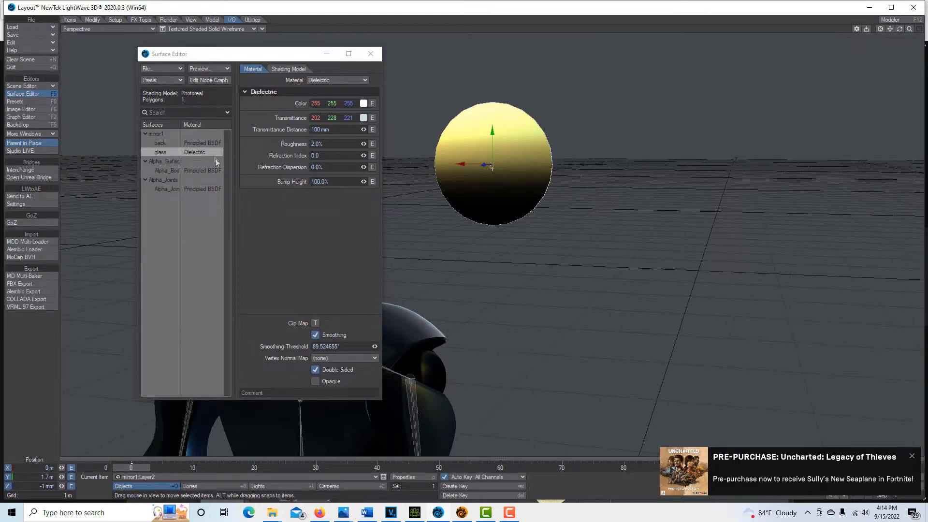
# Select the mirror's glass surface and look over the built-in glass surface presets without applying one
pyautogui.click(209, 143)
pyautogui.click(204, 152)
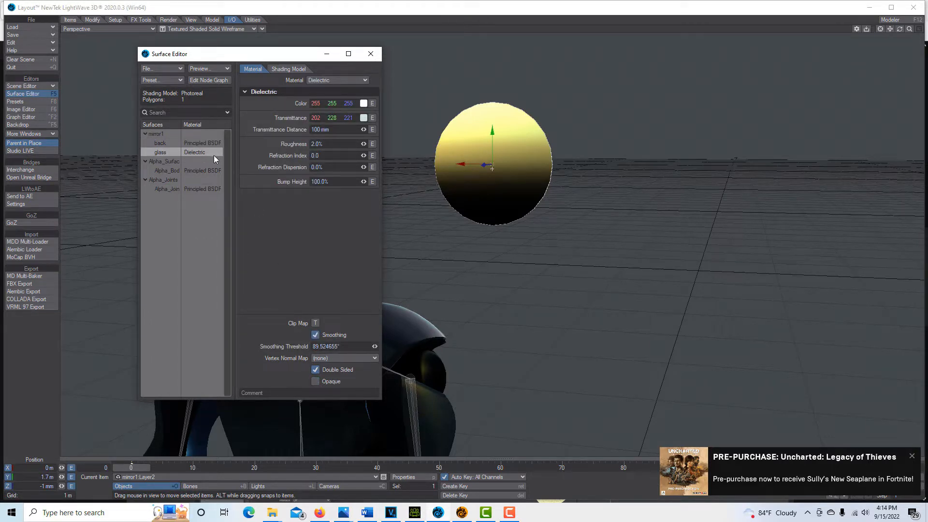
pyautogui.press('F8')
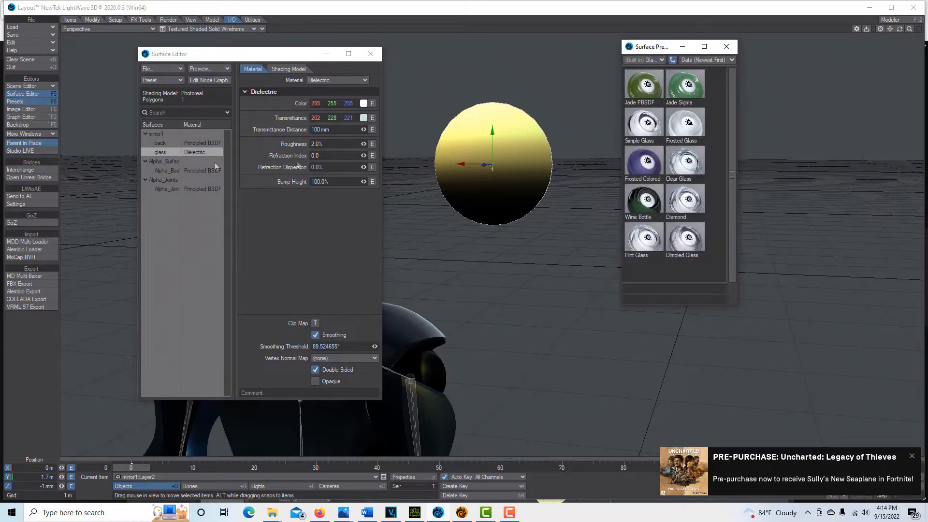
pyautogui.click(726, 47)
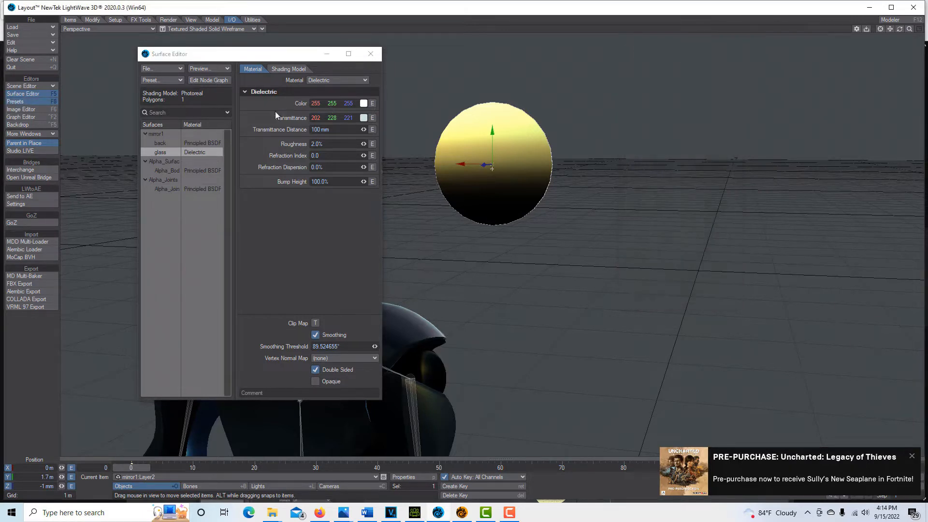
# Set the Metallic value of the mirror's back surface to 93.3%
pyautogui.click(194, 144)
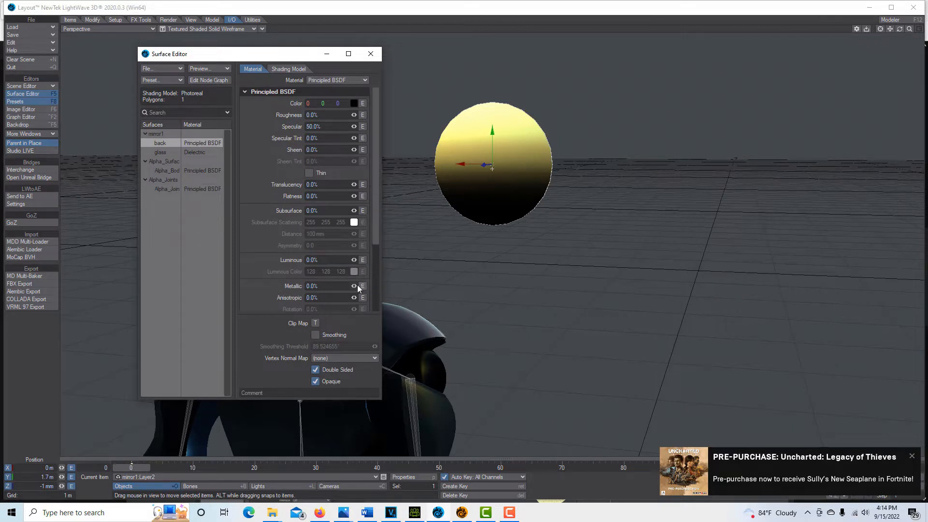
pyautogui.moveTo(353, 285)
pyautogui.mouseDown()
pyautogui.moveTo(367, 286)
pyautogui.moveTo(354, 286)
pyautogui.mouseUp()
# Try light grey (212, 212, 212) as the back surface's color and return it to black
pyautogui.click(354, 103)
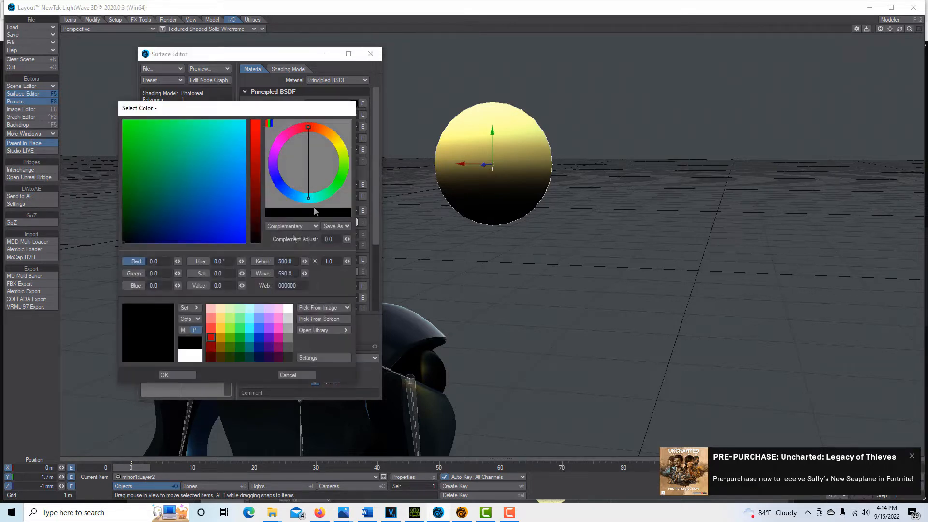
pyautogui.click(288, 319)
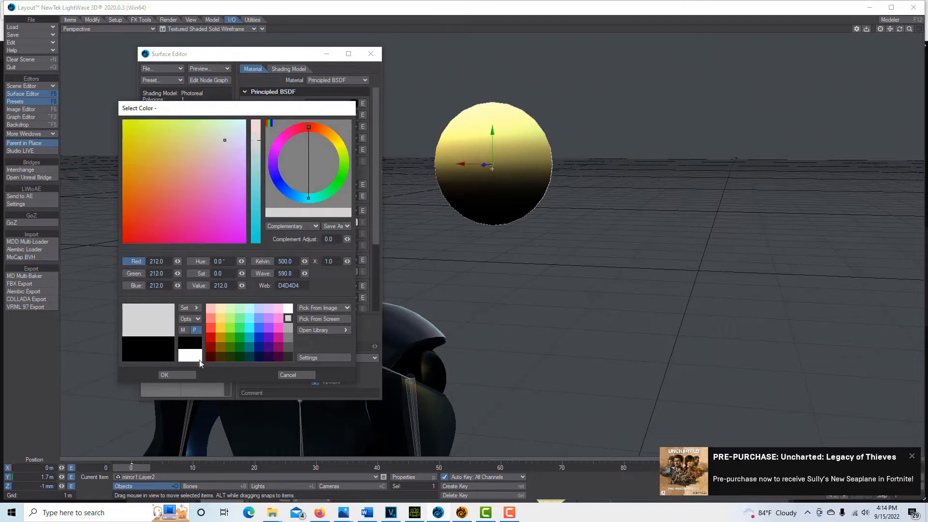
pyautogui.click(177, 375)
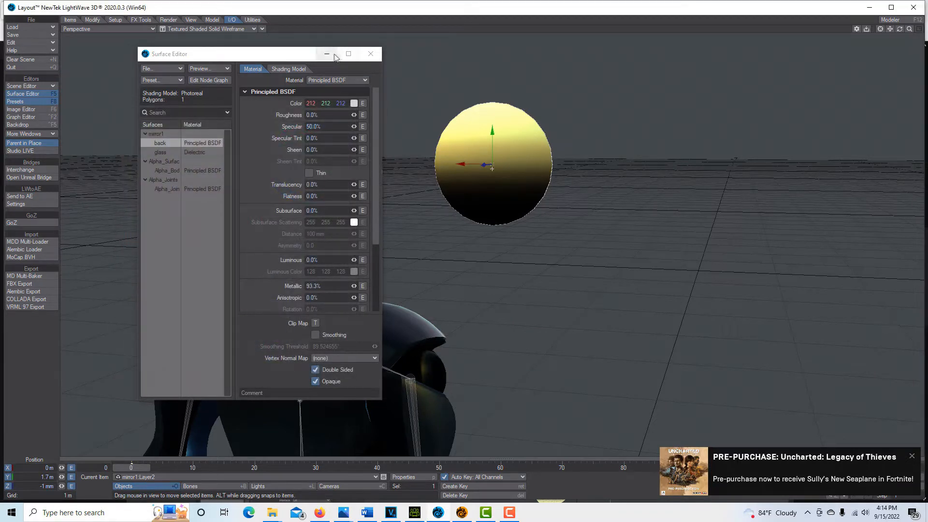
pyautogui.click(353, 103)
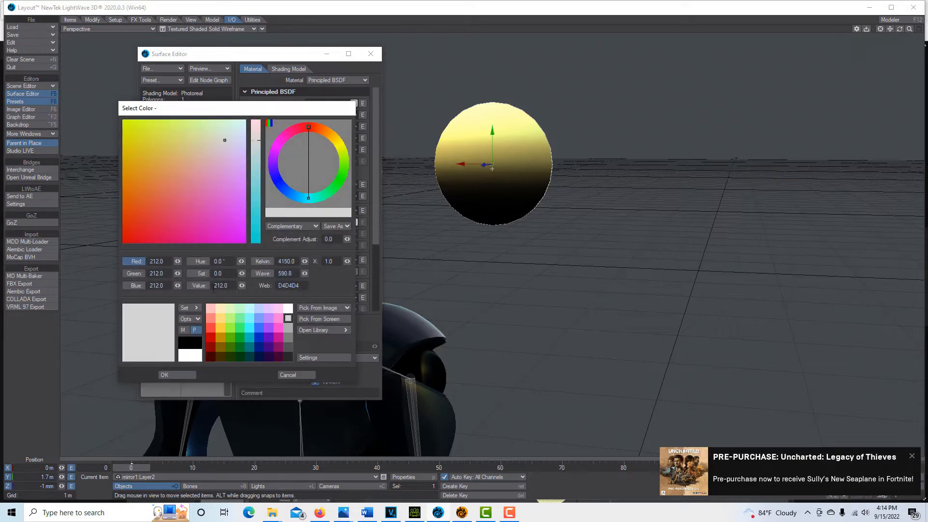
pyautogui.click(190, 343)
pyautogui.click(186, 375)
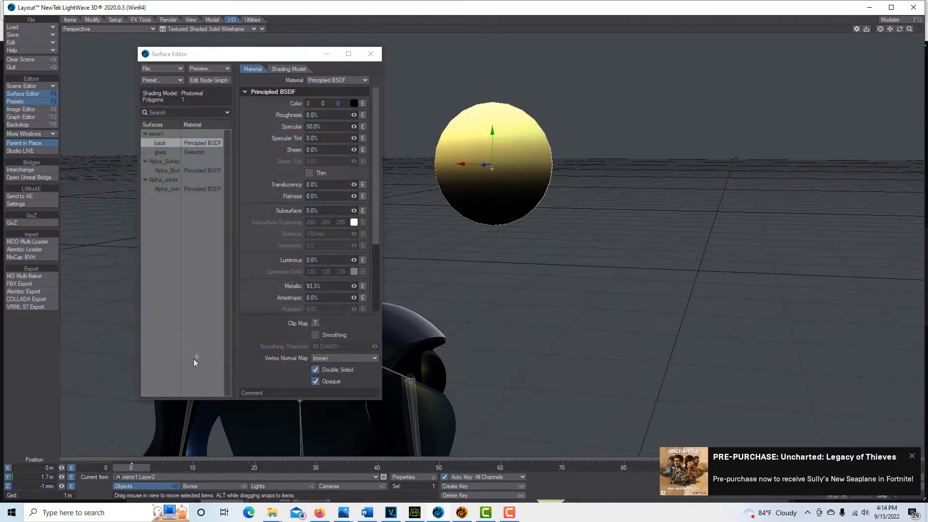
# Match the selected camera to the current perspective view and switch the viewport to VPR rendering
pyautogui.click(326, 53)
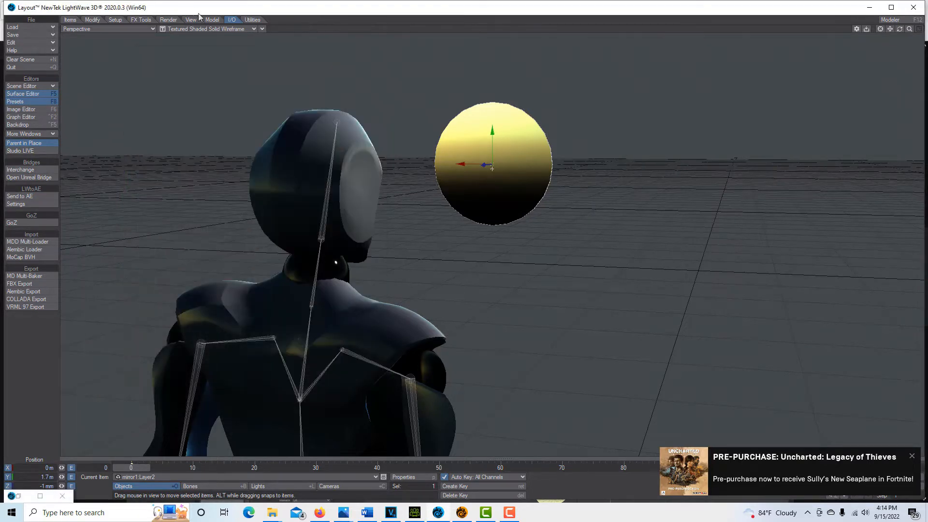
pyautogui.click(262, 29)
pyautogui.moveTo(292, 158)
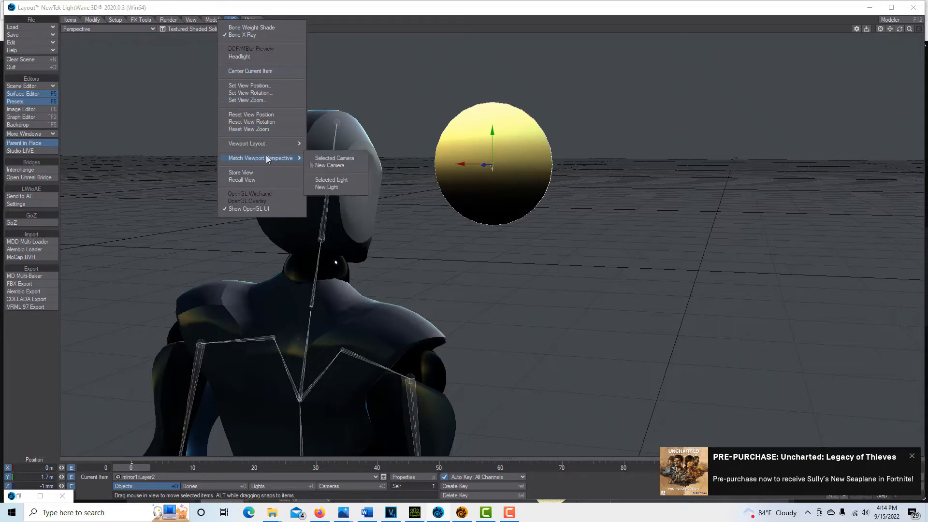
pyautogui.click(344, 158)
pyautogui.click(244, 29)
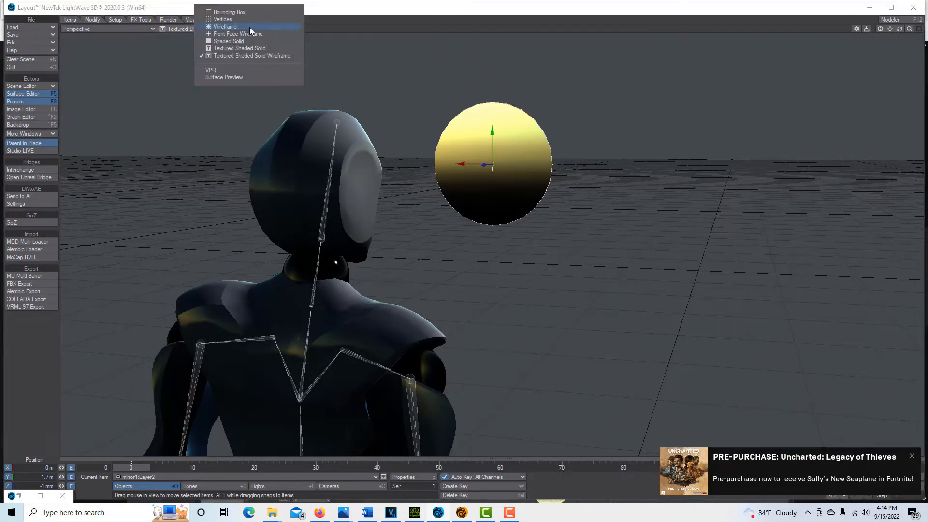
pyautogui.click(233, 69)
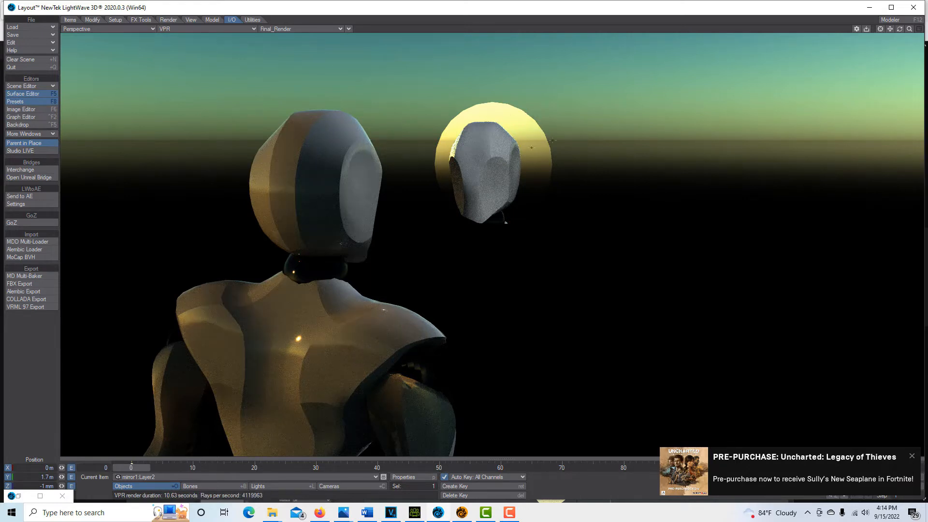
# Open the backdrop settings and inspect the Physical Sky (Hosek-Wilkie) environment's properties
pyautogui.click(31, 100)
pyautogui.click(33, 124)
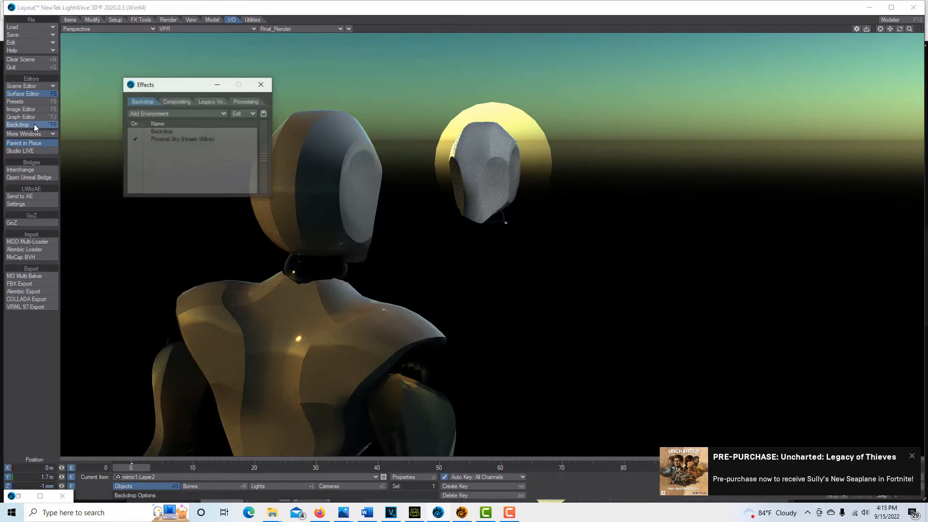
pyautogui.click(184, 139)
pyautogui.click(185, 139)
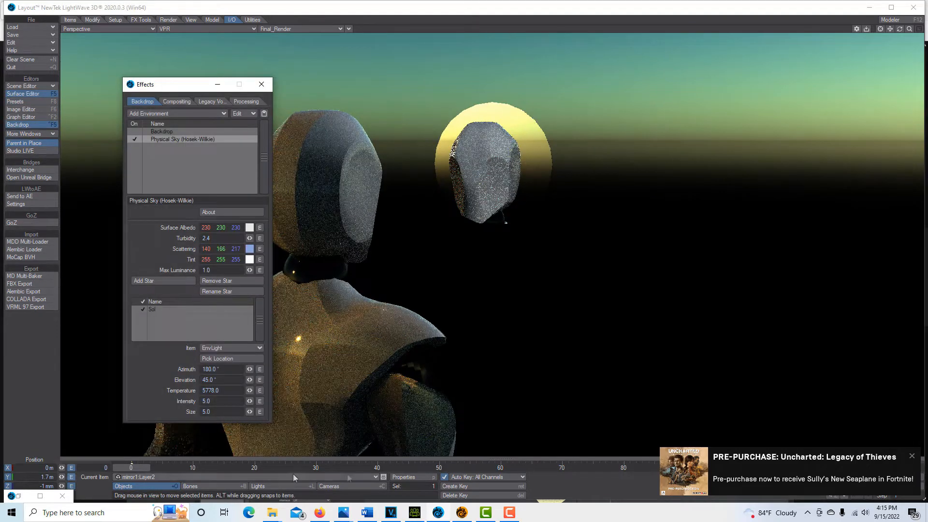
# Set the heading rotation of EnvLight to -122.10° and clear the backdrop settings out of the view
pyautogui.click(273, 486)
pyautogui.press('y')
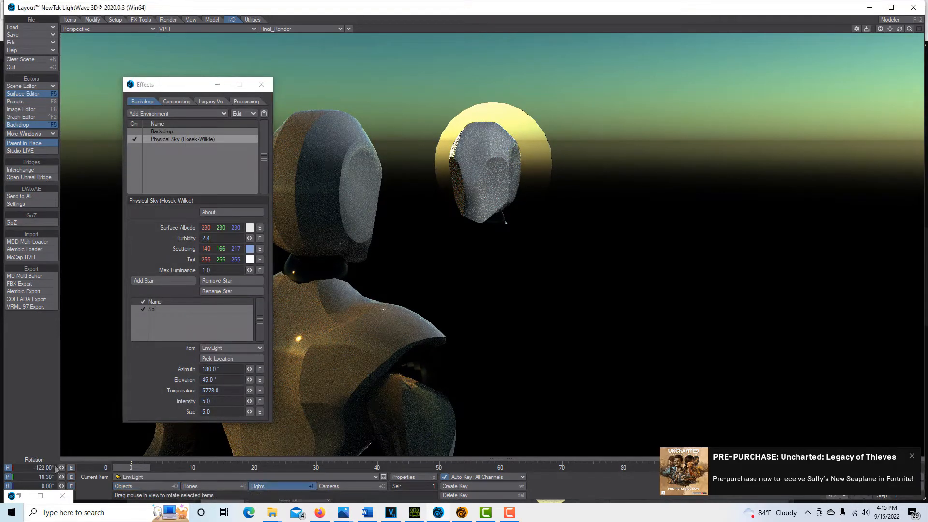
pyautogui.moveTo(62, 468)
pyautogui.mouseDown()
pyautogui.moveTo(37, 468)
pyautogui.moveTo(86, 469)
pyautogui.moveTo(62, 469)
pyautogui.mouseUp()
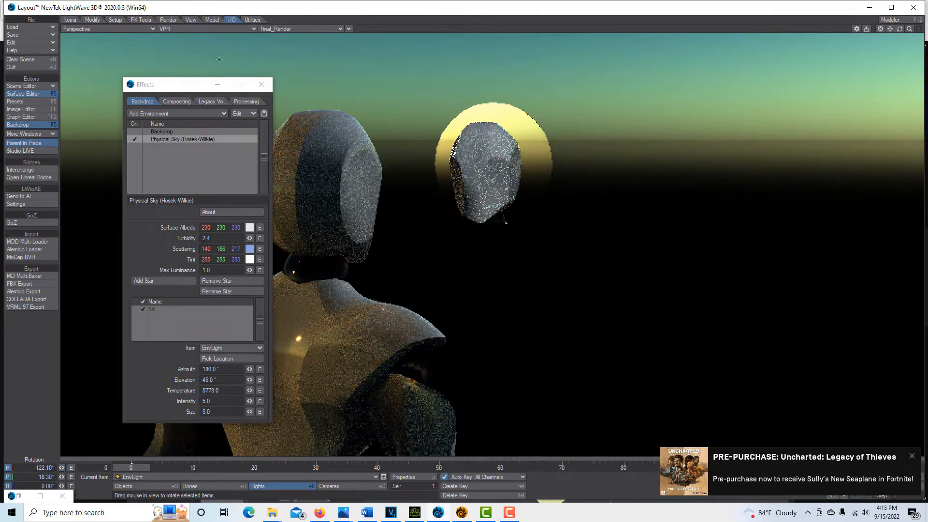
pyautogui.click(216, 85)
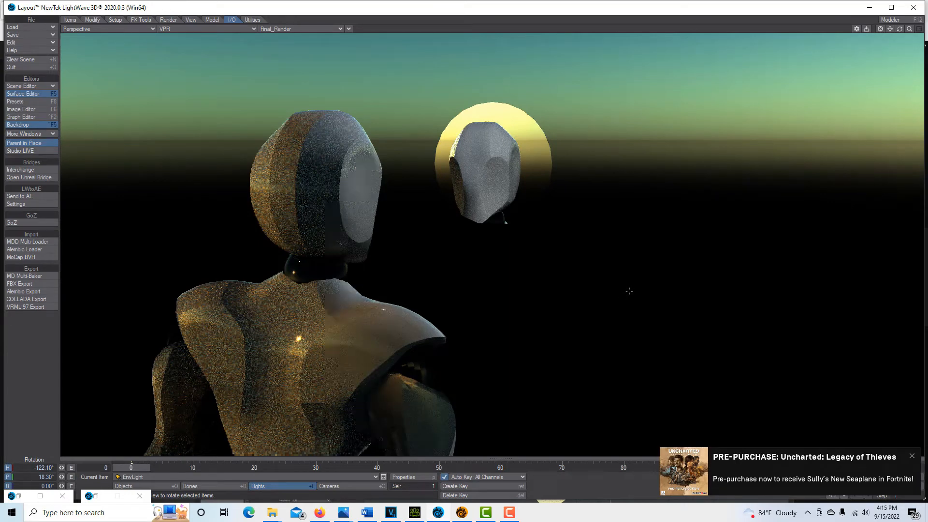
# Set the mirror's back surface to 29.9% Specular and 75.8% Metallic
pyautogui.click(31, 95)
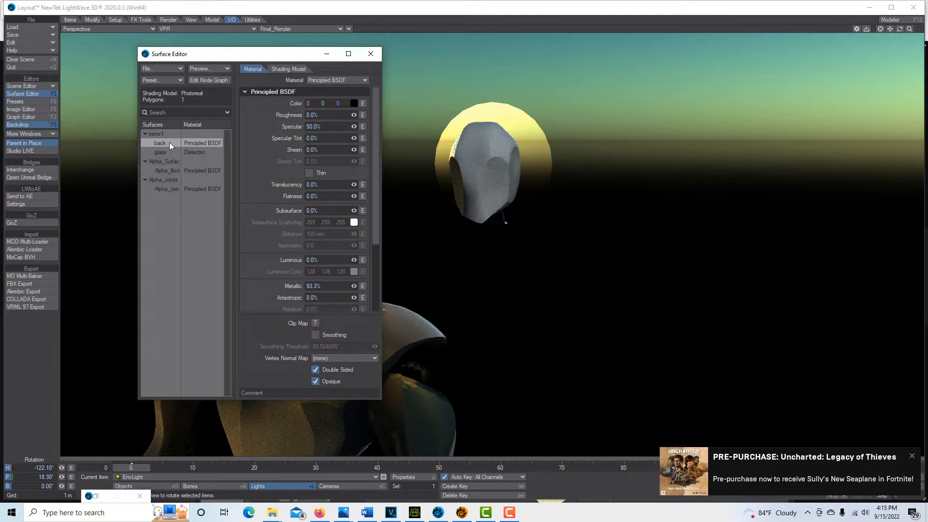
pyautogui.click(197, 153)
pyautogui.click(198, 143)
pyautogui.moveTo(355, 127)
pyautogui.mouseDown()
pyautogui.moveTo(363, 127)
pyautogui.moveTo(352, 126)
pyautogui.mouseUp()
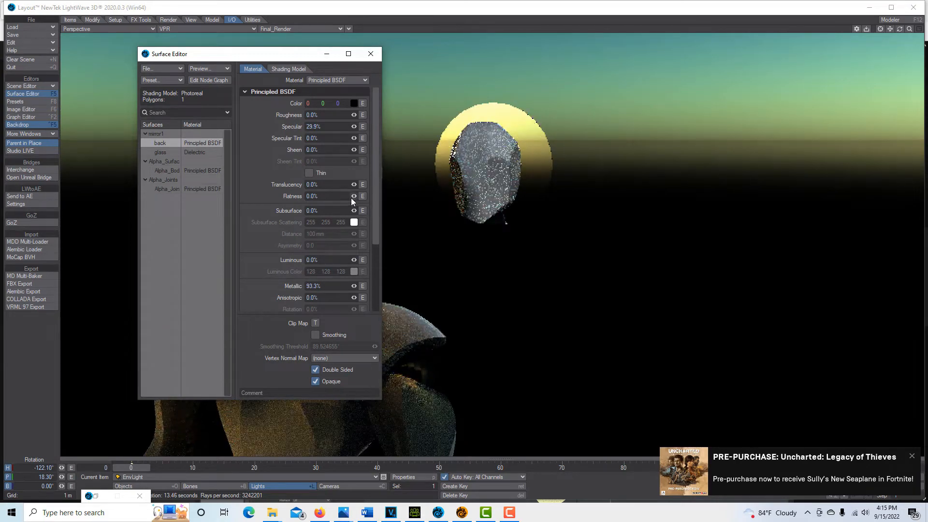
pyautogui.moveTo(356, 285); pyautogui.dragTo(360, 285)
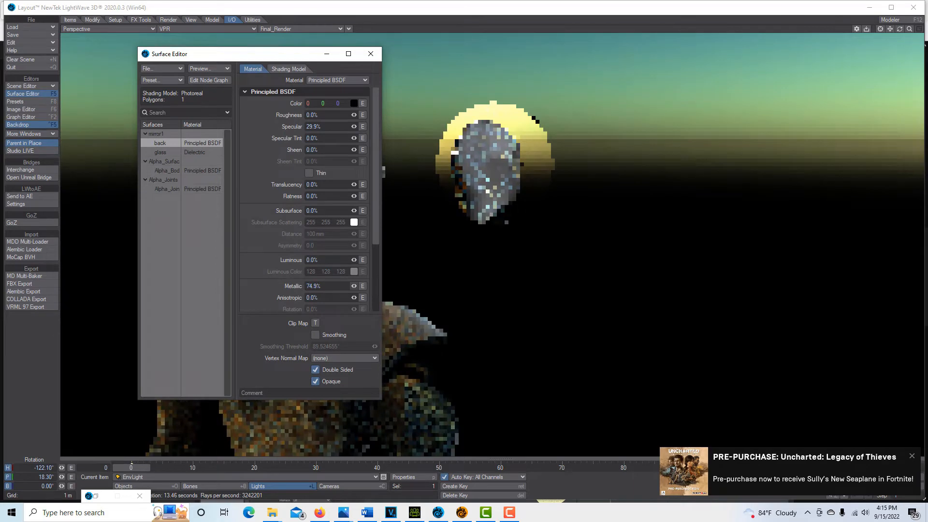
pyautogui.moveTo(358, 285); pyautogui.dragTo(356, 285)
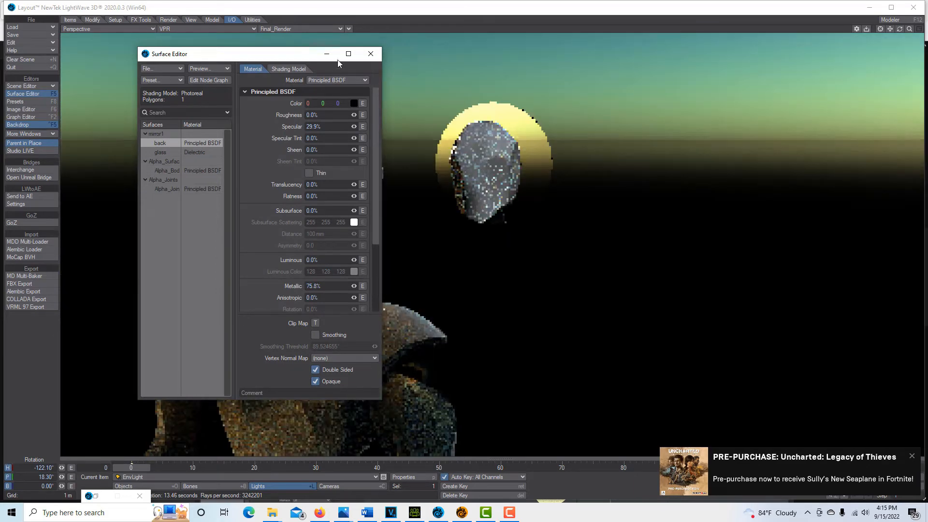
# Set the Refraction Index of the mirror's glass surface to 4.394
pyautogui.click(192, 151)
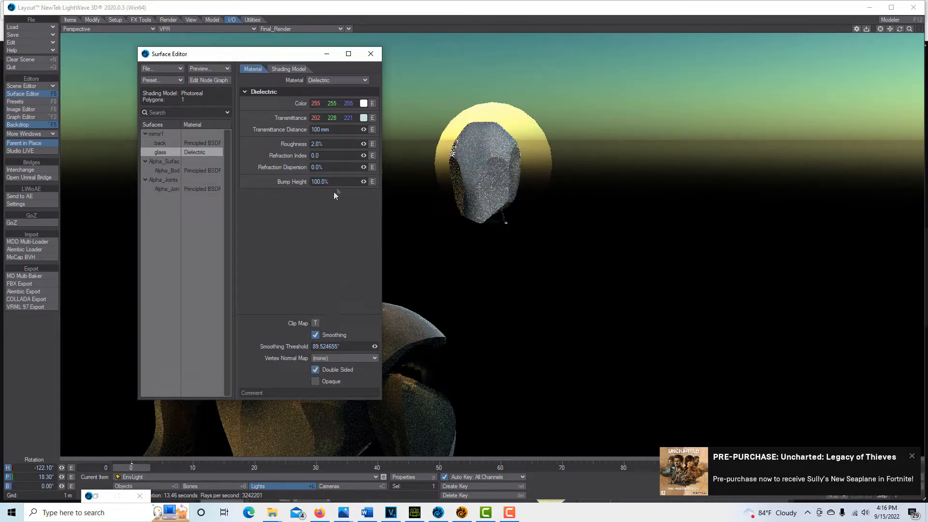
pyautogui.moveTo(363, 153); pyautogui.dragTo(396, 154)
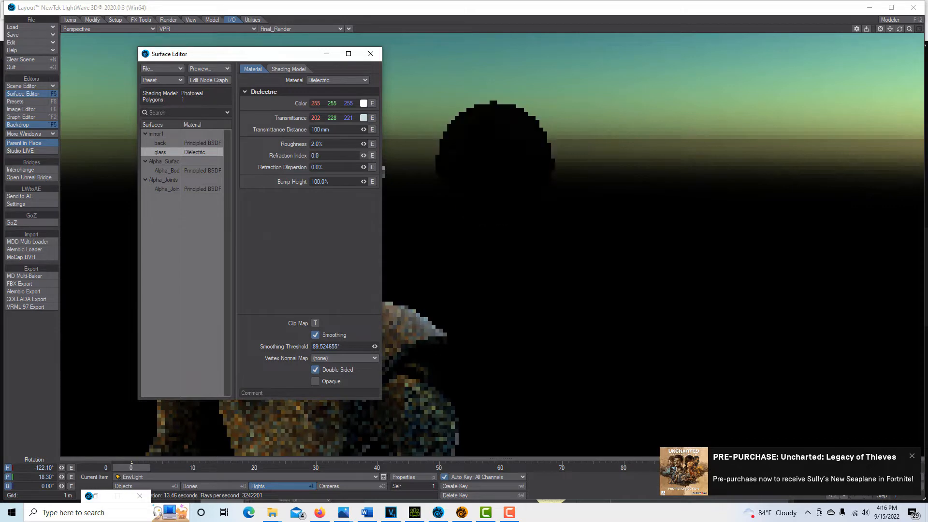
pyautogui.moveTo(364, 156); pyautogui.dragTo(381, 155)
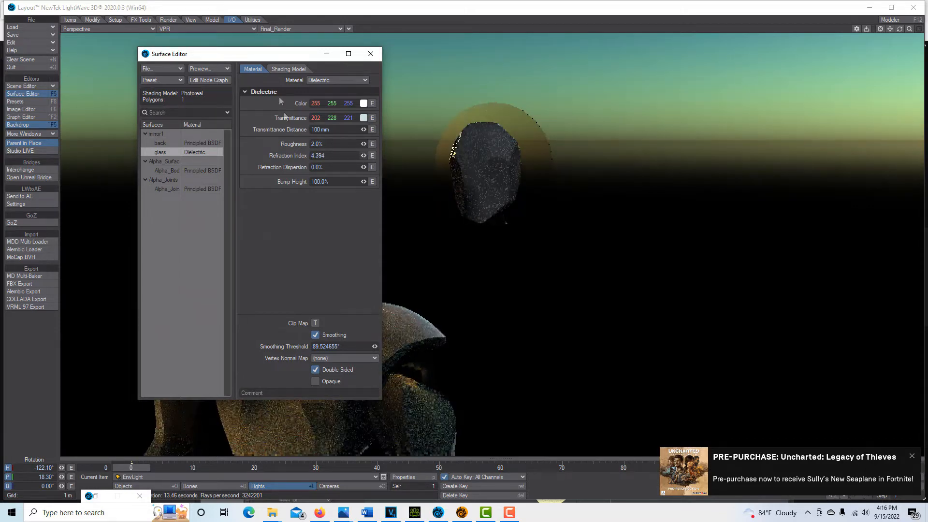
# Lower the Refraction Index of the mirror's glass surface to 0.021
pyautogui.moveTo(265, 58); pyautogui.dragTo(92, 56)
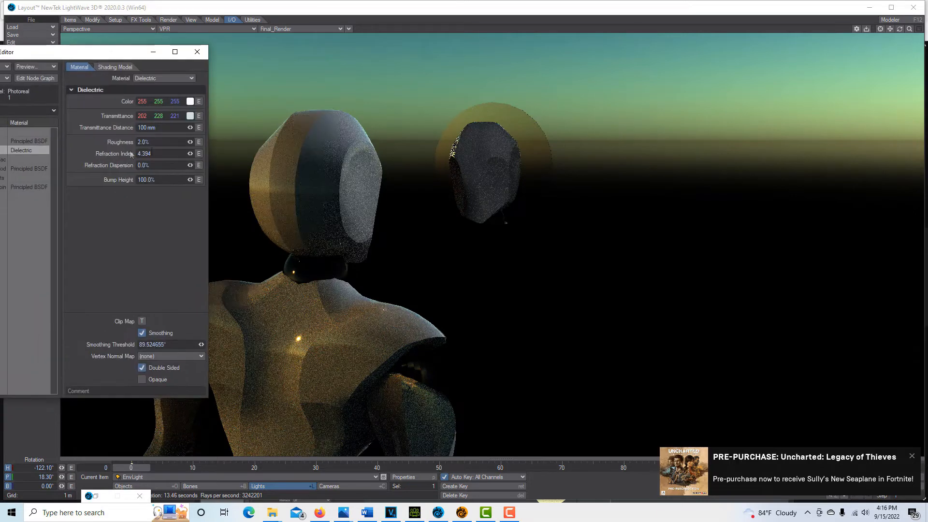
pyautogui.moveTo(190, 154); pyautogui.dragTo(159, 153)
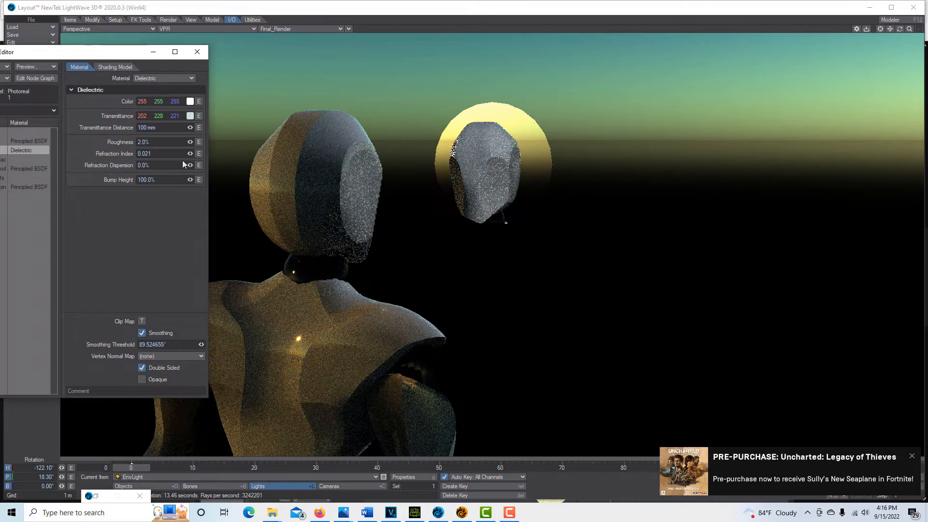
pyautogui.moveTo(188, 156); pyautogui.dragTo(185, 154)
# Clear the Surface Editor out of the view and close both the surface and backdrop settings
pyautogui.moveTo(115, 57); pyautogui.dragTo(193, 136)
pyautogui.click(103, 221)
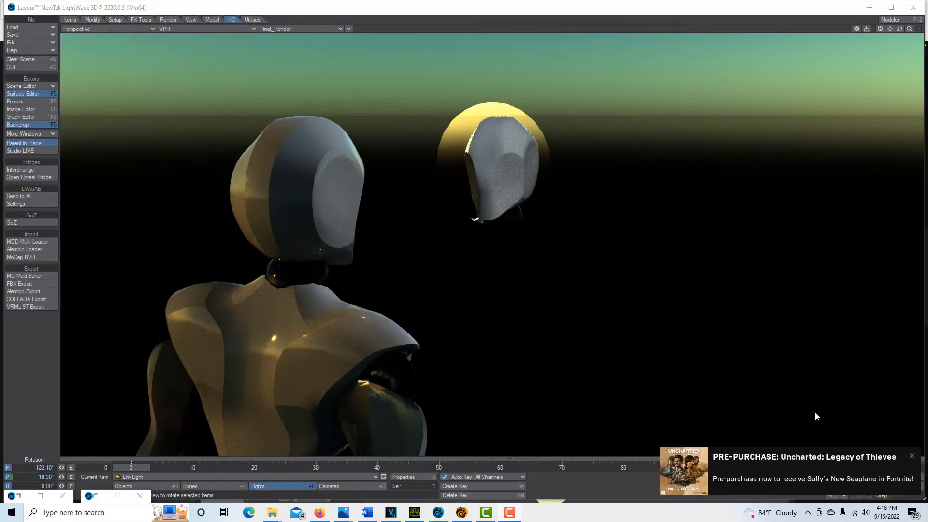
pyautogui.click(140, 496)
pyautogui.click(59, 497)
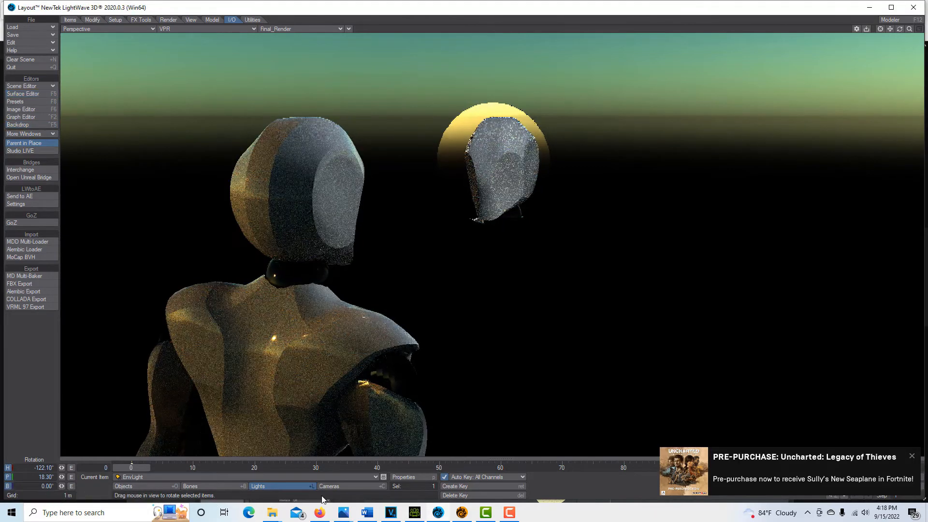
# Select the robot's Skeleton_mixamorig:Hips object and move it to X -30 mm and Z -180 mm
pyautogui.click(376, 479)
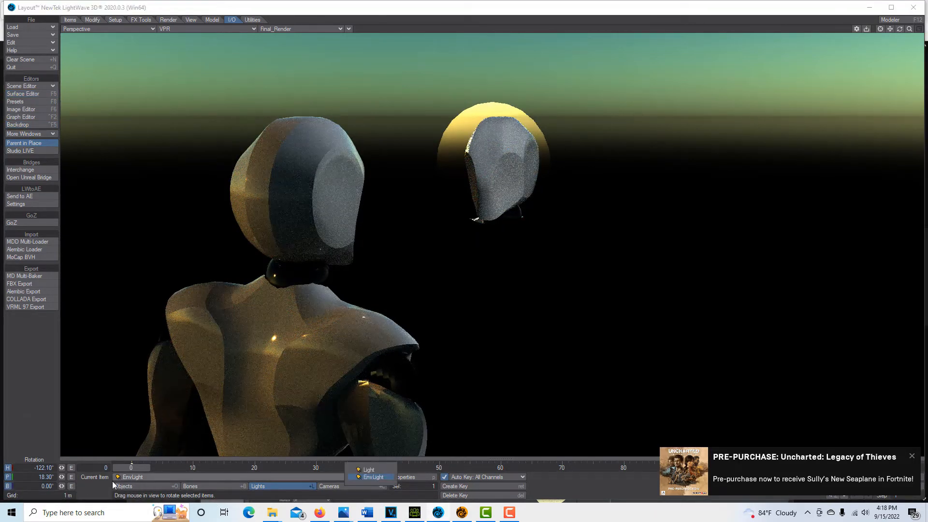
pyautogui.click(137, 486)
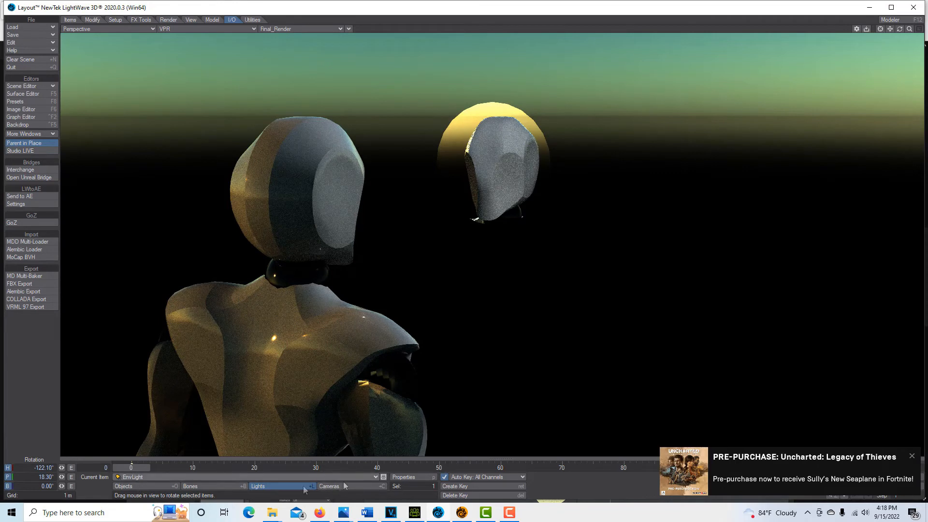
pyautogui.click(150, 484)
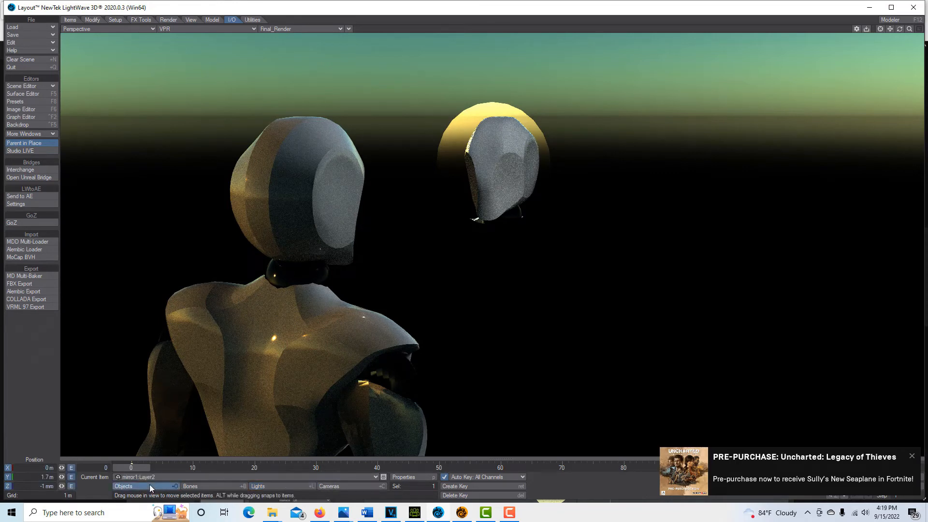
pyautogui.click(374, 477)
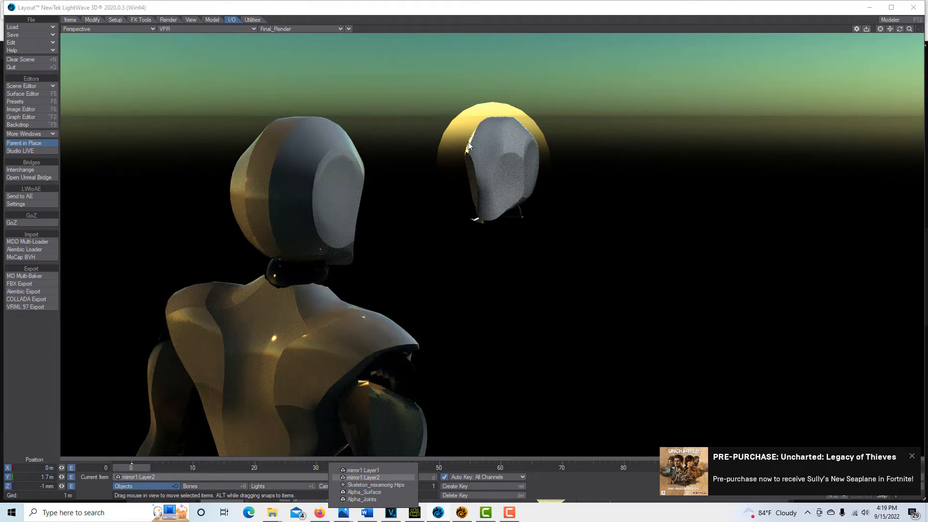
pyautogui.click(386, 485)
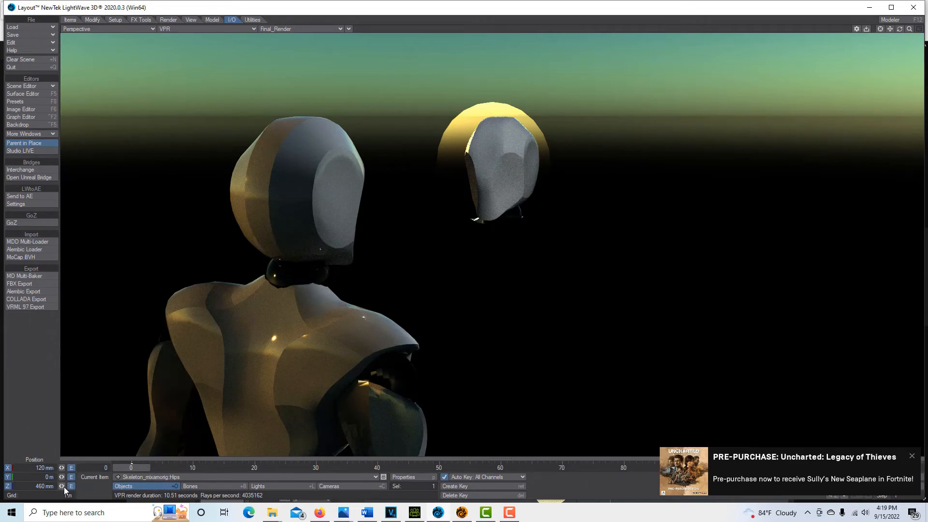
pyautogui.moveTo(62, 486)
pyautogui.mouseDown()
pyautogui.moveTo(17, 486)
pyautogui.moveTo(62, 487)
pyautogui.mouseUp()
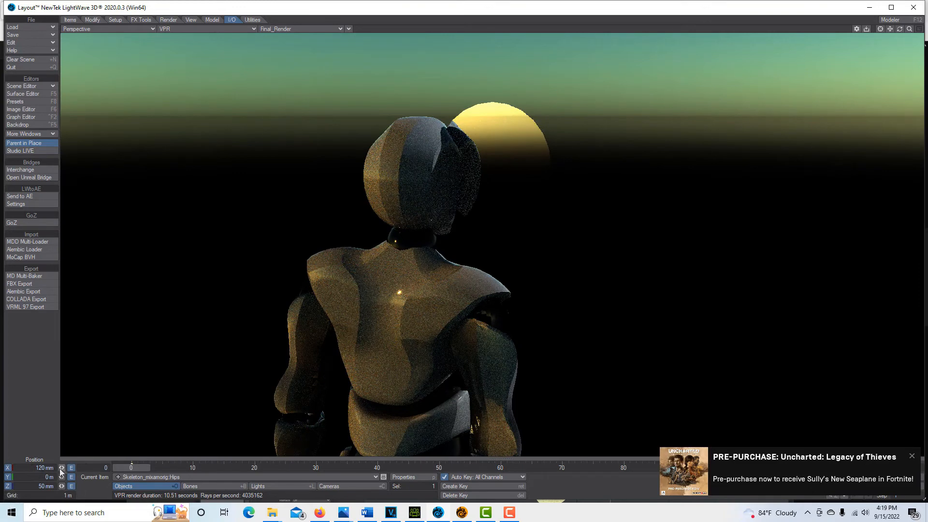
pyautogui.moveTo(62, 470); pyautogui.dragTo(55, 470)
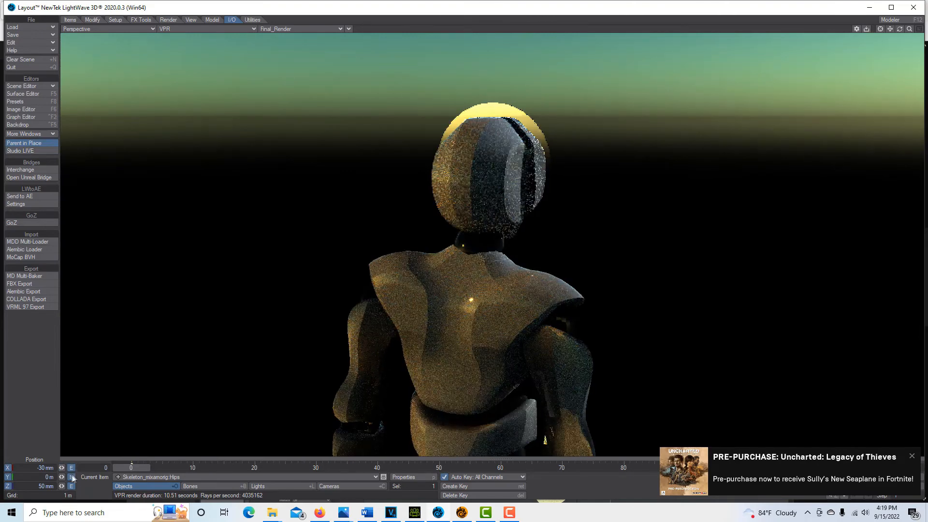
pyautogui.moveTo(61, 485); pyautogui.dragTo(56, 486)
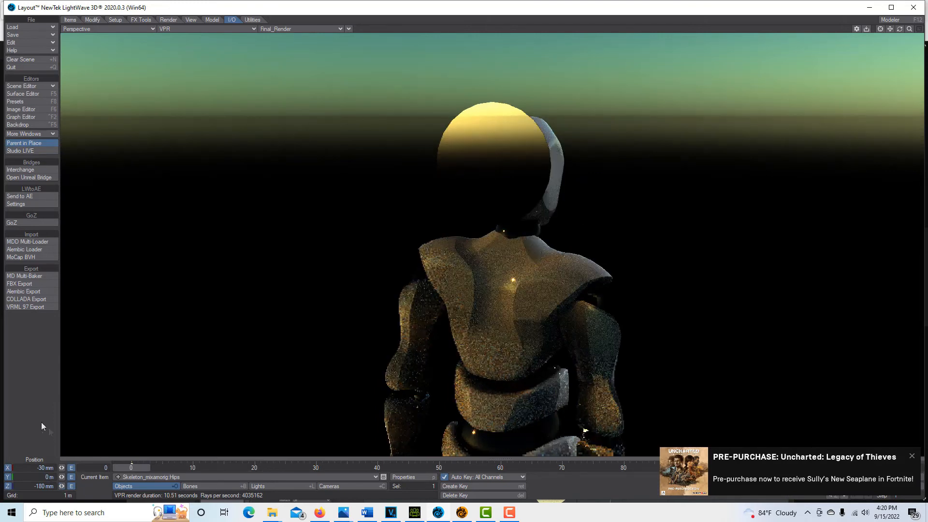
# Rotate the robot's skeleton hips to a 180° heading and move them to X 70 mm and Z -240 mm
pyautogui.press('h')
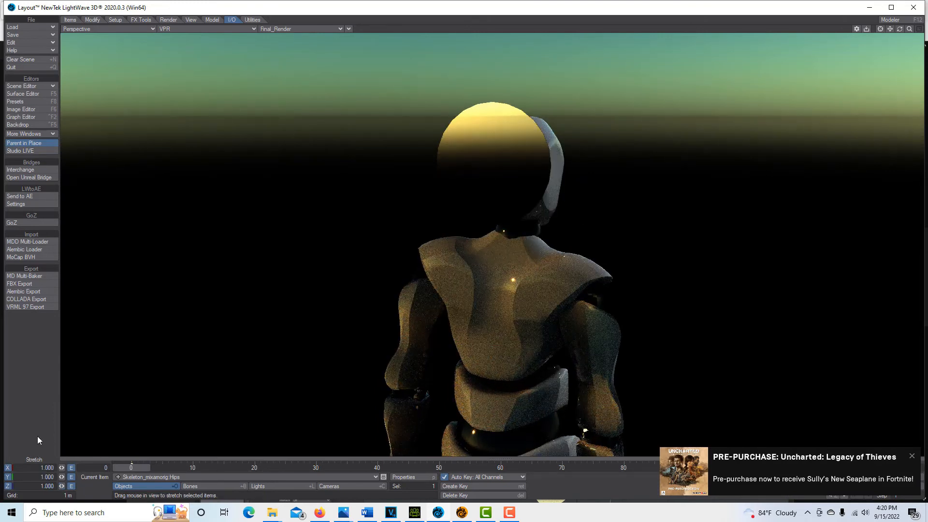
pyautogui.press('y')
pyautogui.moveTo(62, 468); pyautogui.dragTo(228, 468)
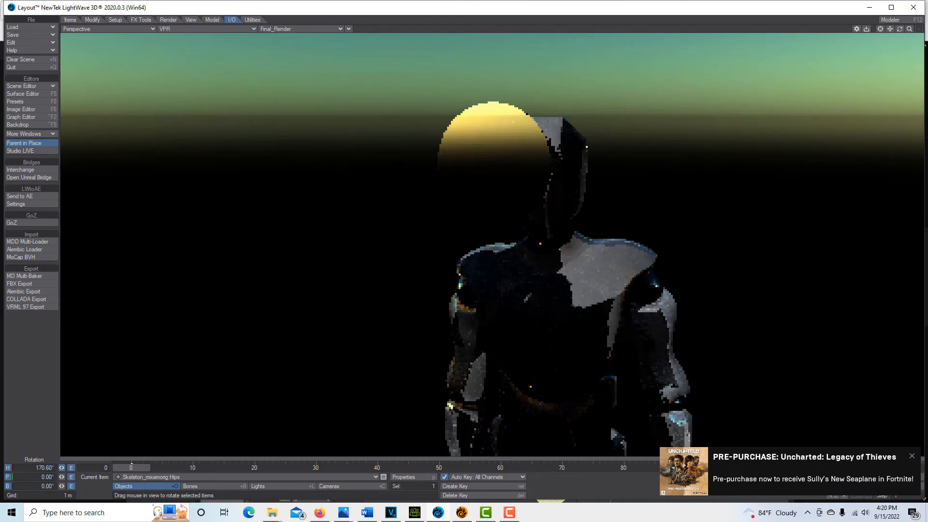
pyautogui.moveTo(6, 472); pyautogui.dragTo(7, 468)
pyautogui.write('180')
pyautogui.press('Tab')
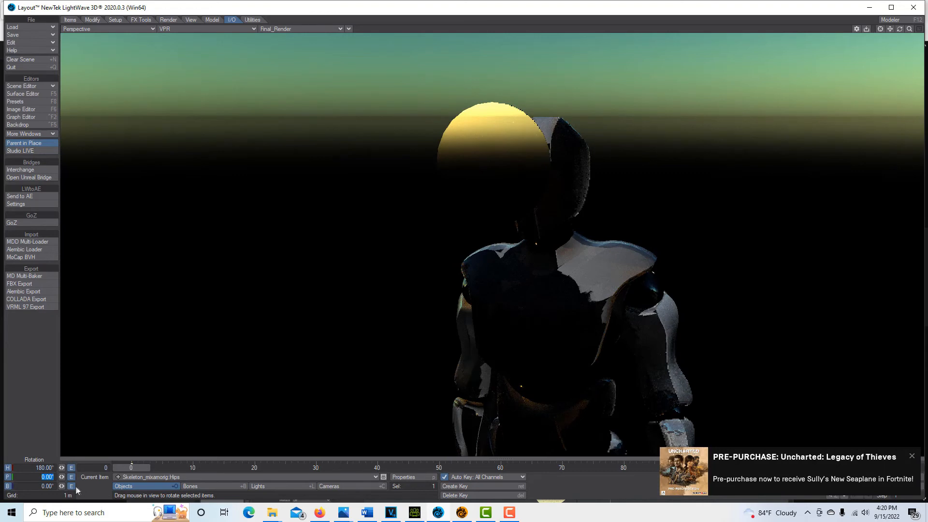
pyautogui.press('t')
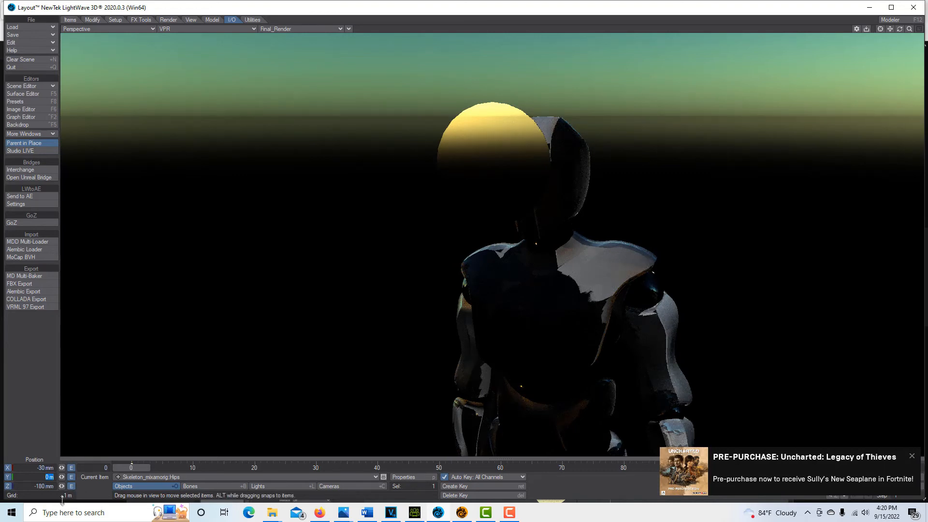
pyautogui.moveTo(61, 485); pyautogui.dragTo(71, 468)
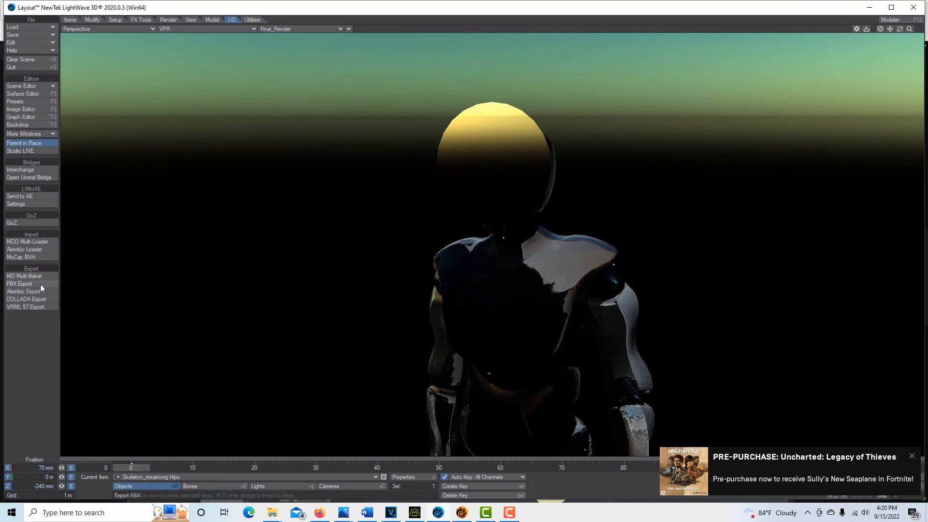
# Set the pitch rotation of EnvLight to 28.40°
pyautogui.click(280, 486)
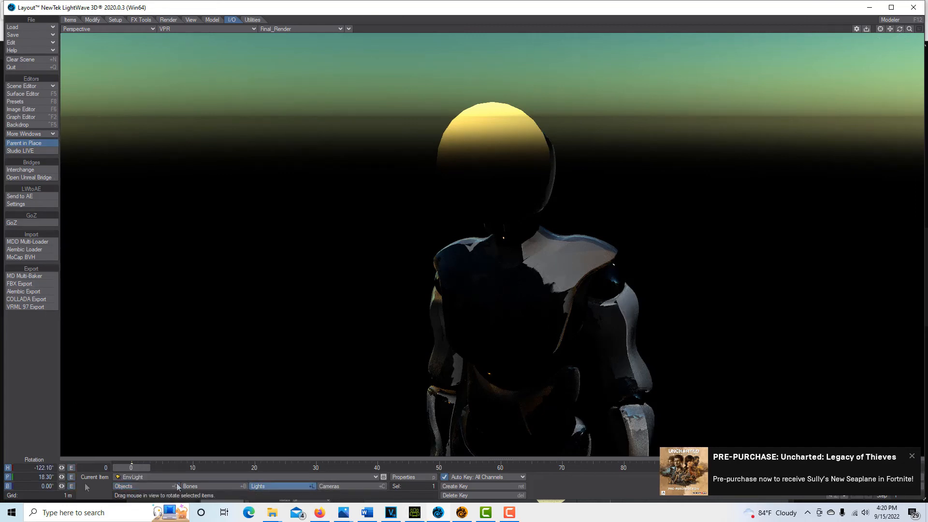
pyautogui.moveTo(61, 477); pyautogui.dragTo(105, 477)
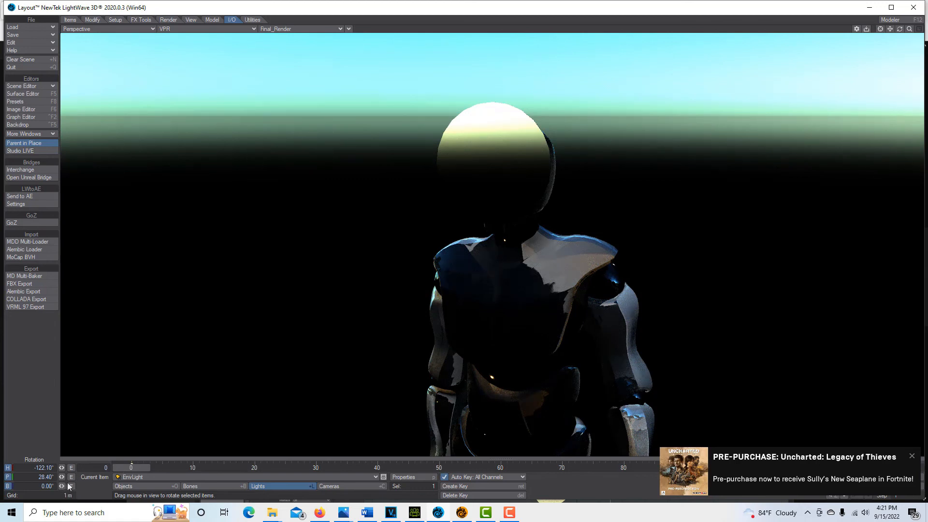
pyautogui.press('t')
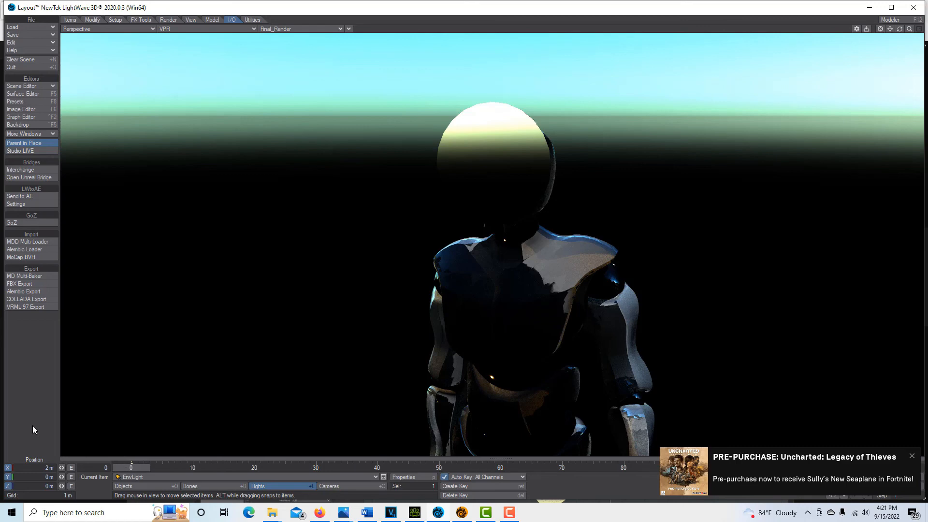
# Reselect the robot's skeleton hips and move them to Z -200 mm
pyautogui.click(154, 486)
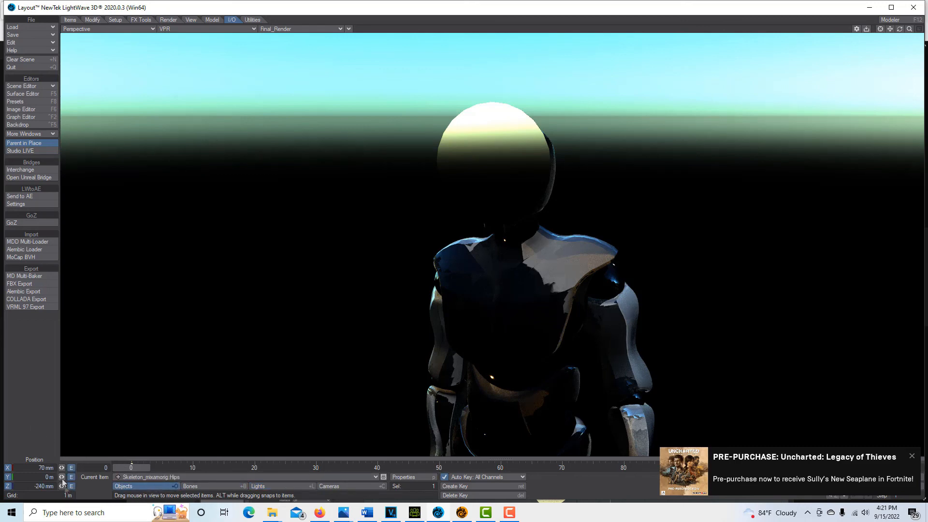
pyautogui.moveTo(61, 486); pyautogui.dragTo(64, 486)
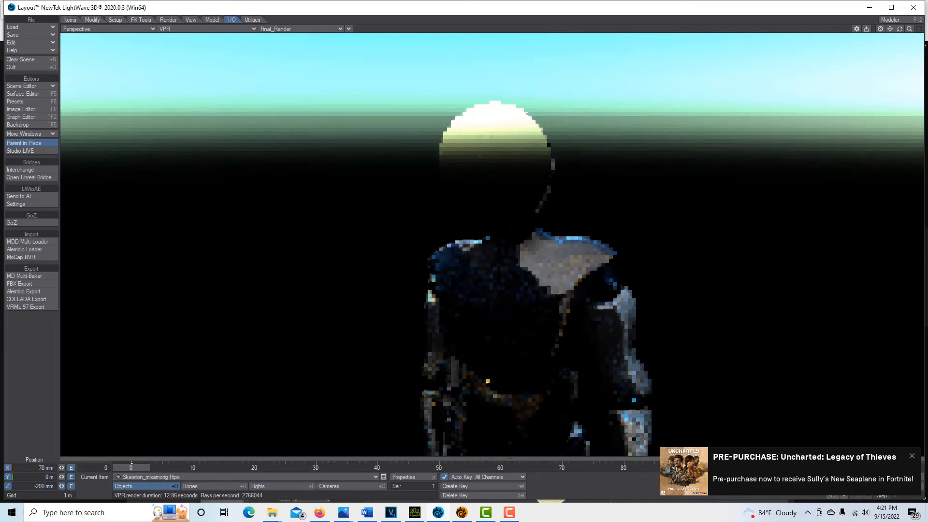